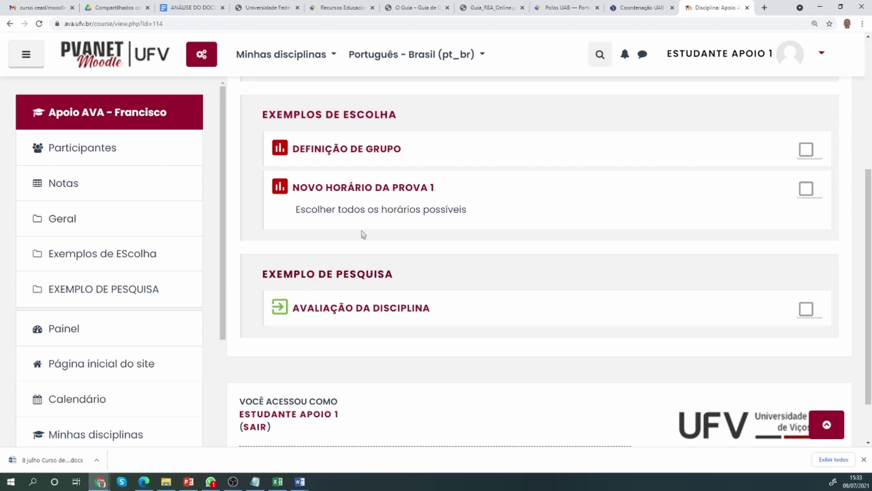
Step: Open the Definição de Grupo choice, select Grupo 2 and save the response
left_click(362, 153)
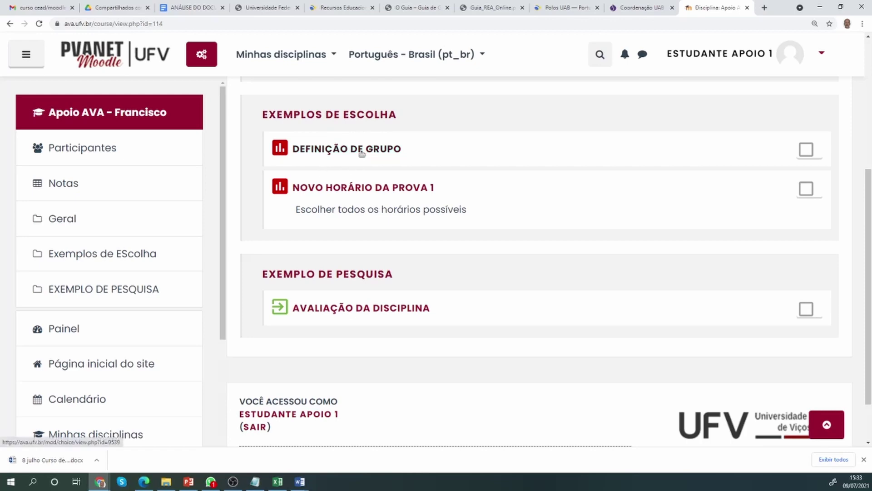
scroll(477, 220, "down", 2)
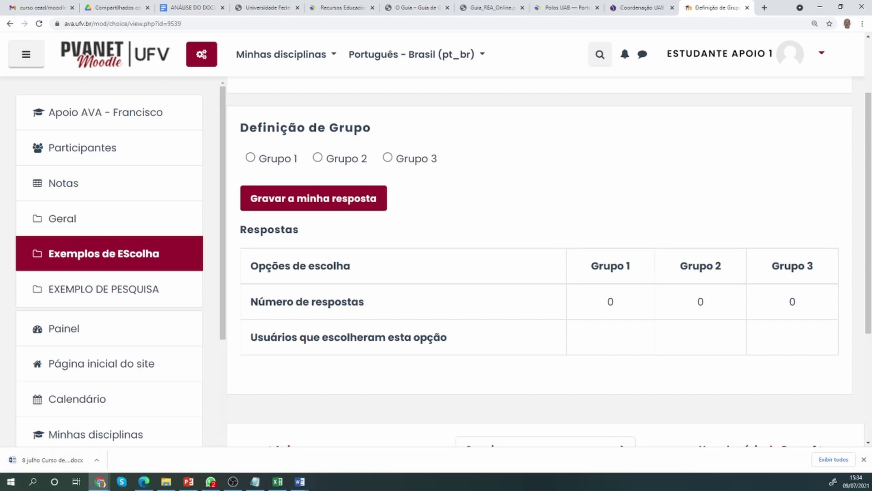
key("ctrl+f")
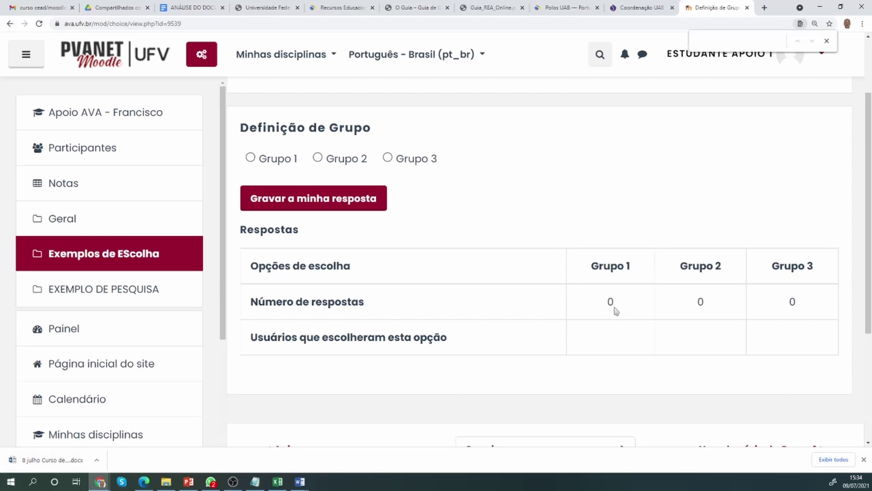
left_click(318, 158)
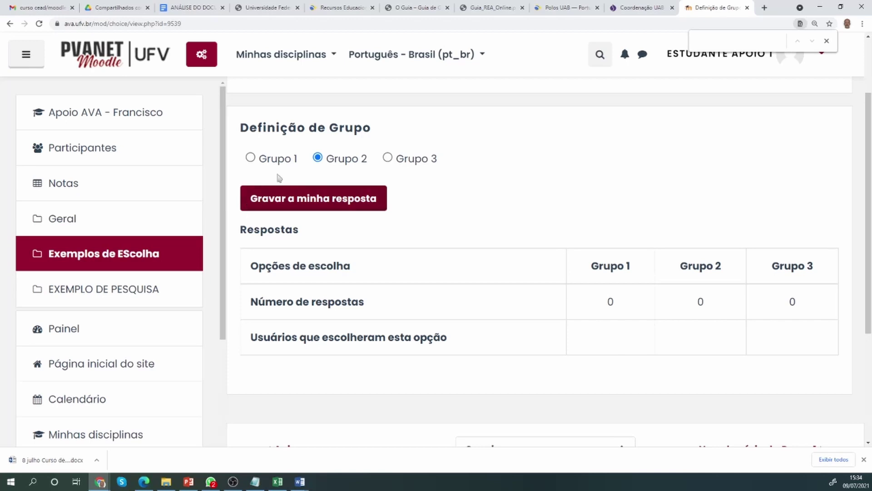
left_click(312, 204)
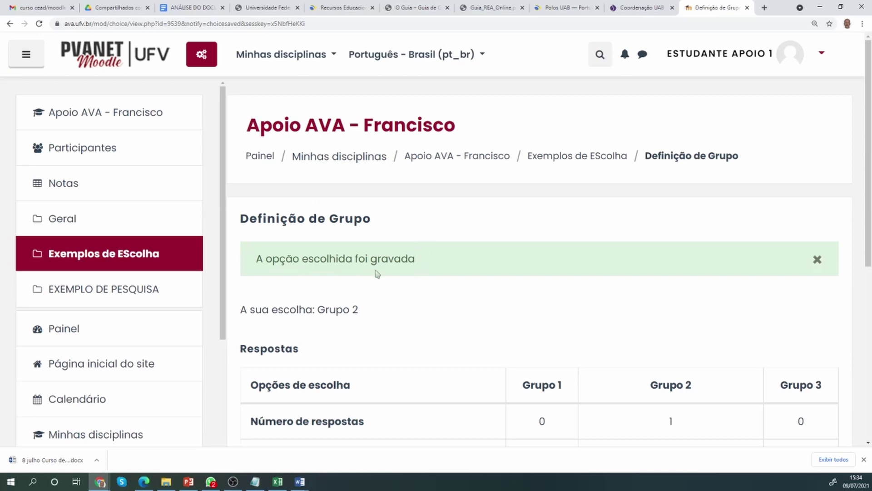
Step: Return to the Exemplos de Escolha section and open the Novo horário da Prova 1 choice
scroll(376, 265, "down", 4)
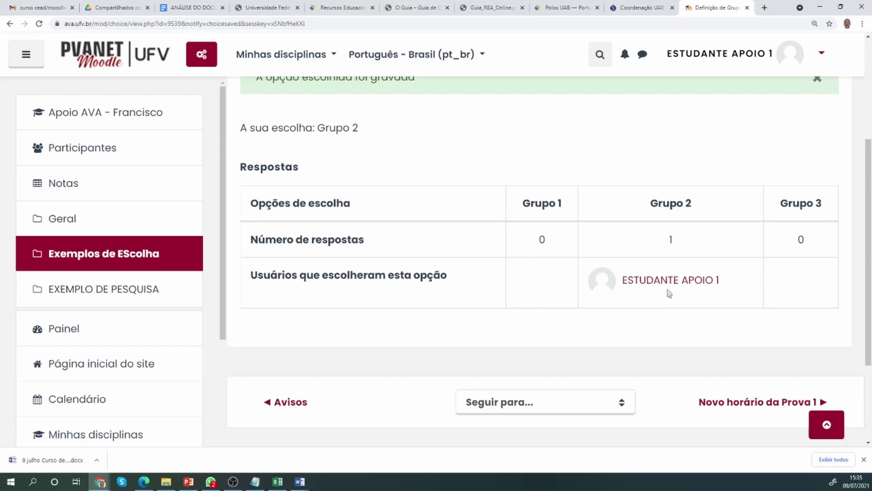
scroll(500, 309, "up", 3)
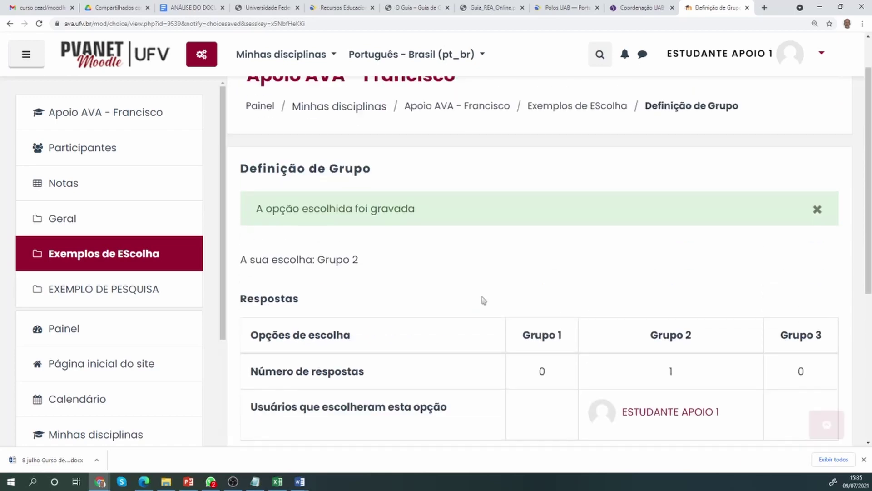
scroll(481, 288, "down", 2)
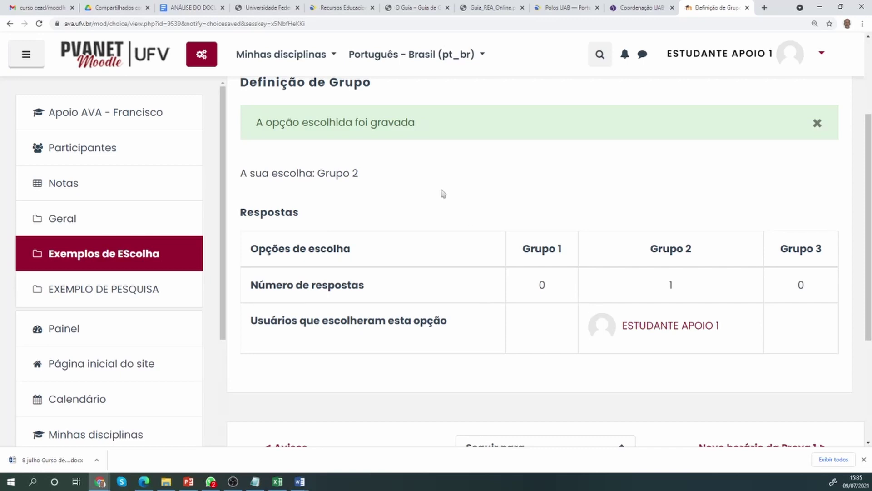
scroll(443, 197, "down", 1)
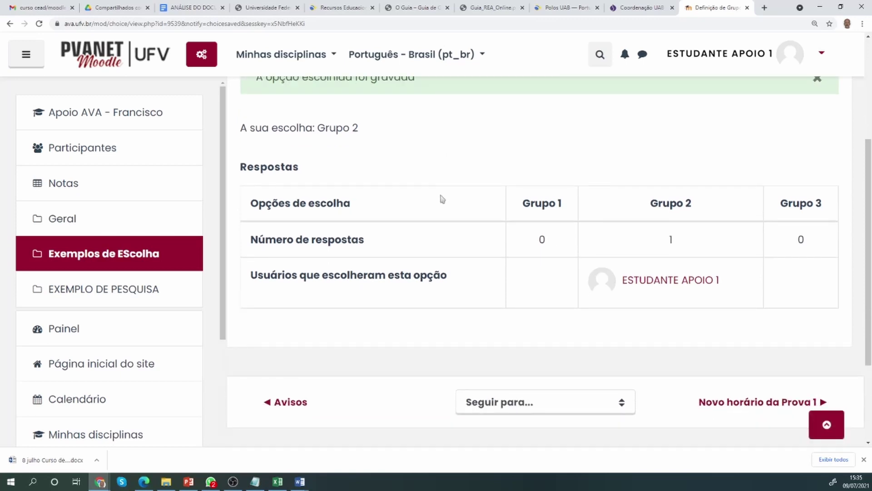
scroll(443, 200, "up", 3)
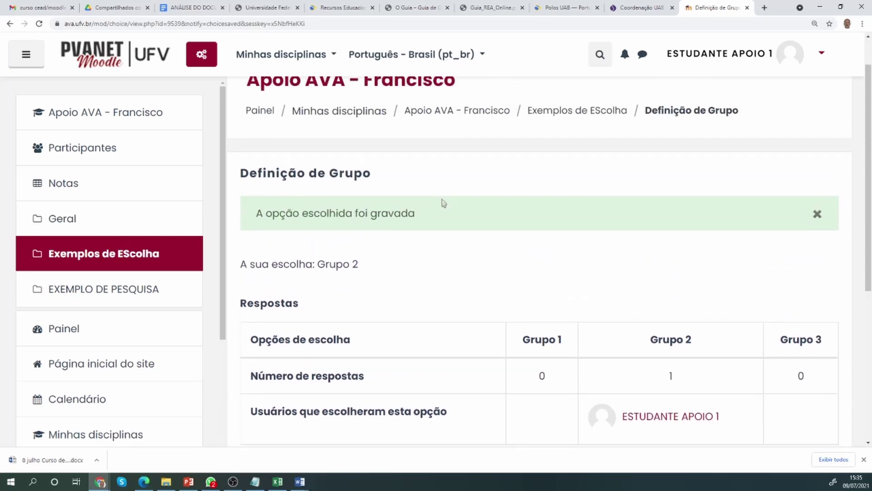
left_click(583, 117)
scroll(525, 211, "up", 1)
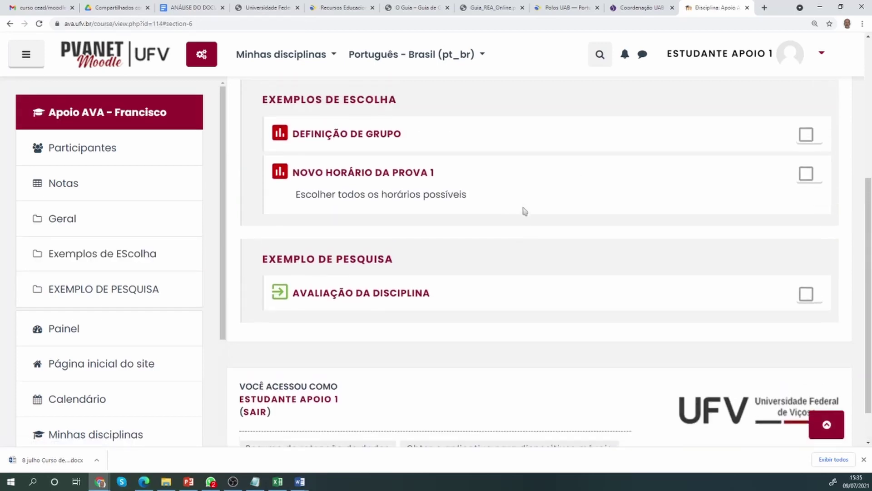
left_click(357, 174)
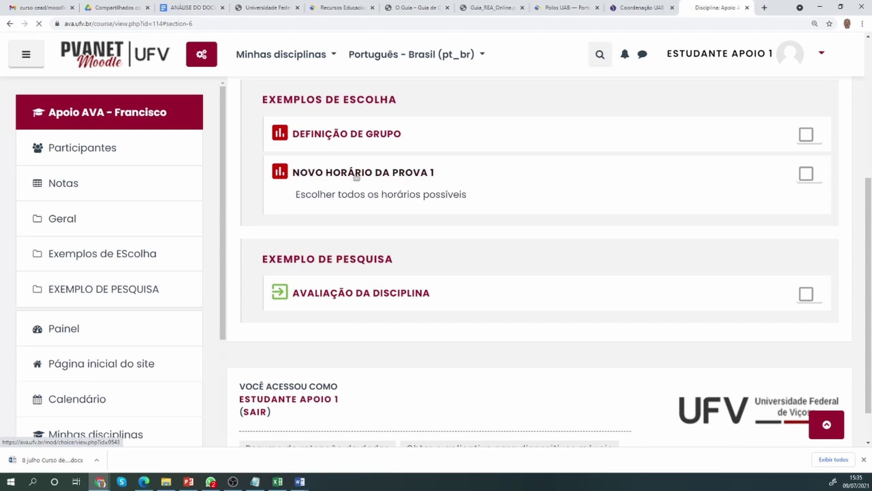
scroll(556, 238, "down", 2)
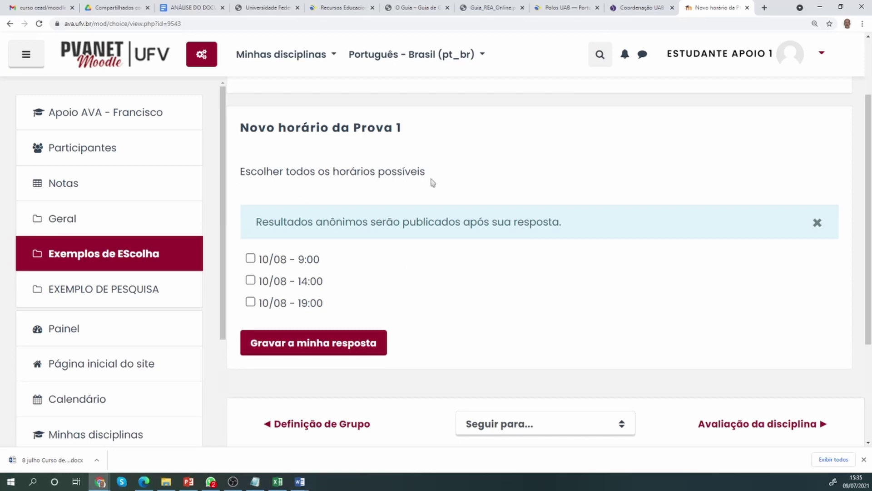
Step: Select the exam times 10/08 - 9:00 and 10/08 - 19:00 and save the response
left_click(251, 259)
left_click(251, 303)
left_click(335, 343)
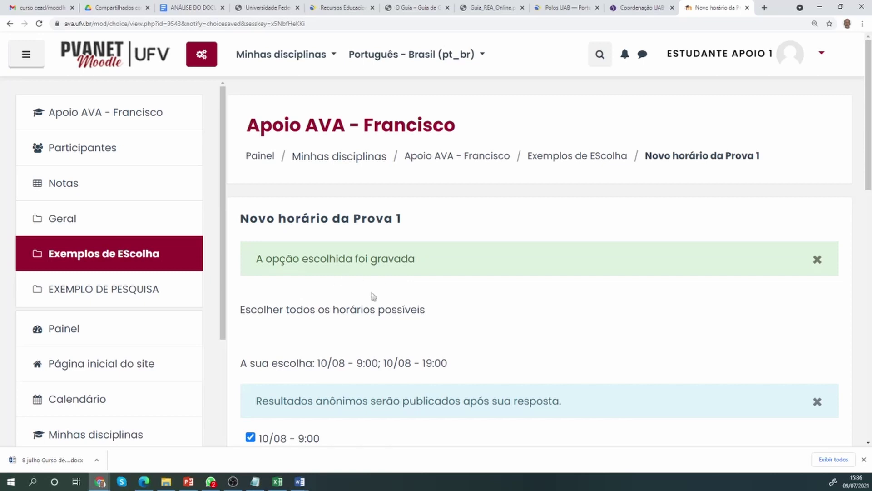
Step: Remove the saved exam time response and submit 10/08 - 14:00 instead
scroll(374, 296, "down", 1)
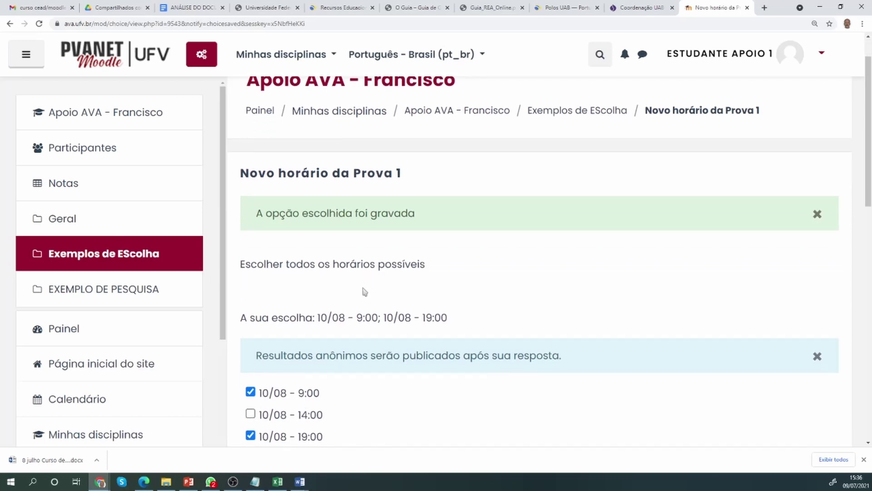
scroll(375, 373, "down", 1)
scroll(375, 372, "down", 1)
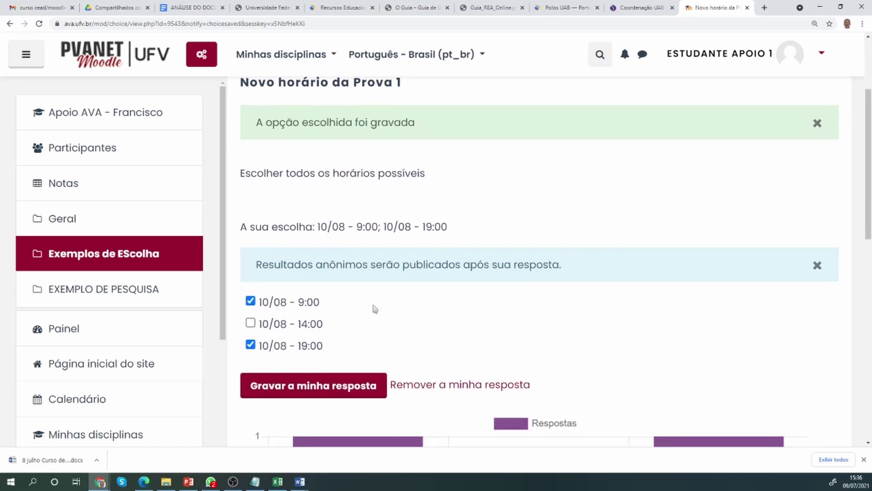
scroll(336, 373, "down", 2)
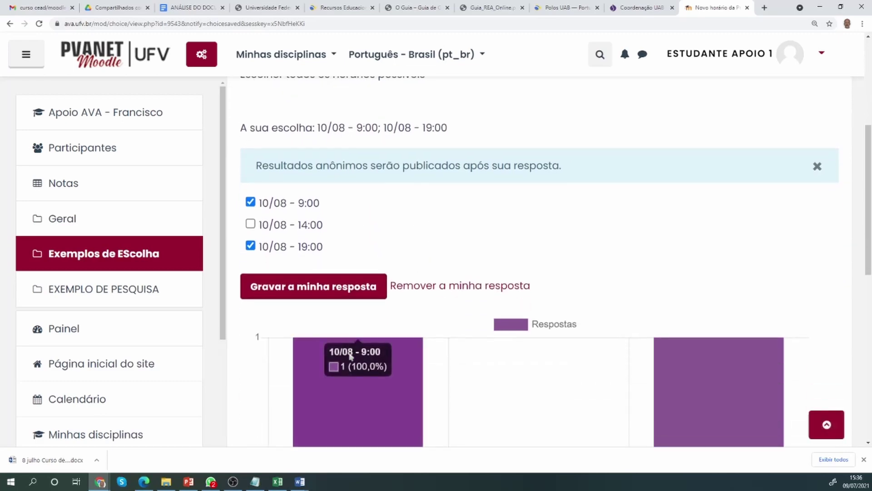
scroll(348, 357, "down", 4)
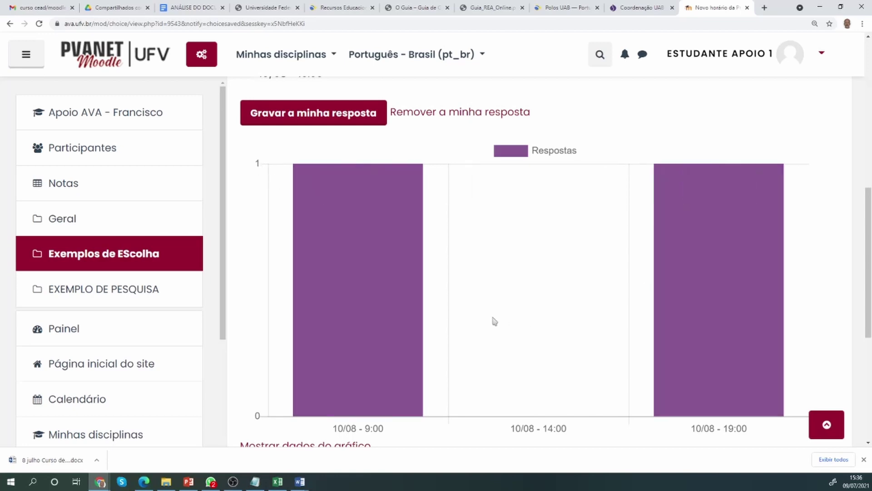
scroll(480, 318, "up", 3)
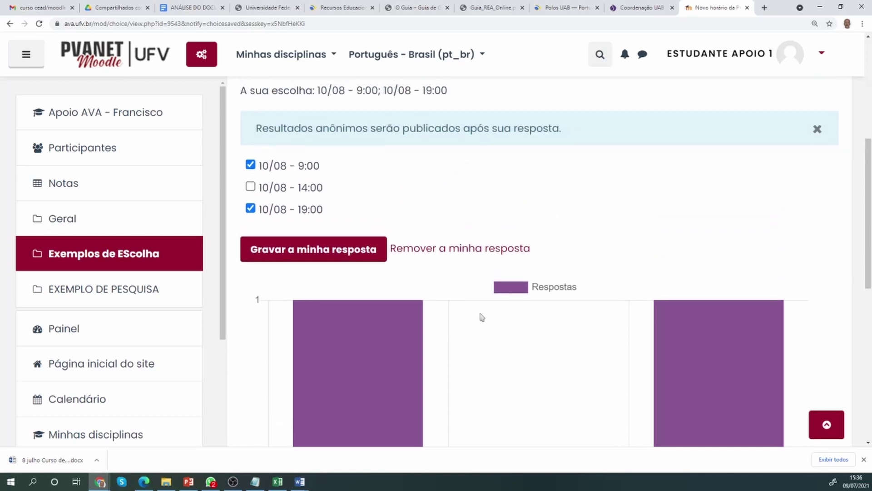
left_click(448, 249)
scroll(446, 253, "down", 4)
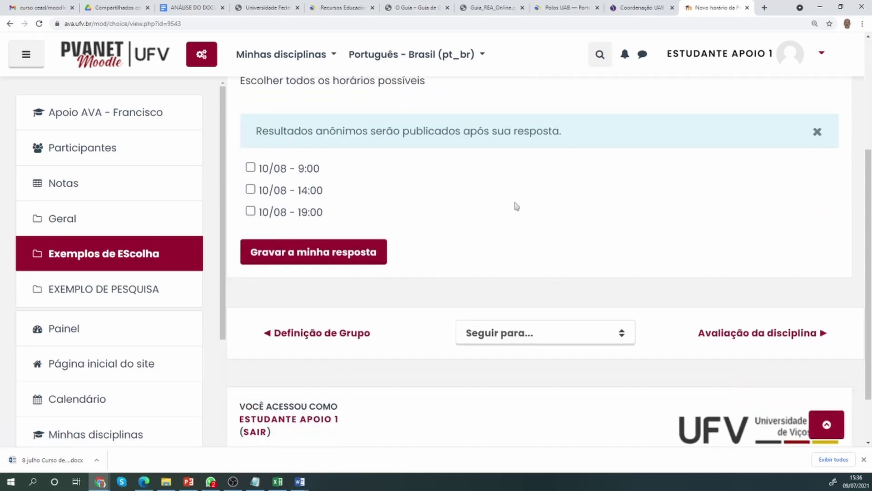
left_click(251, 189)
left_click(324, 252)
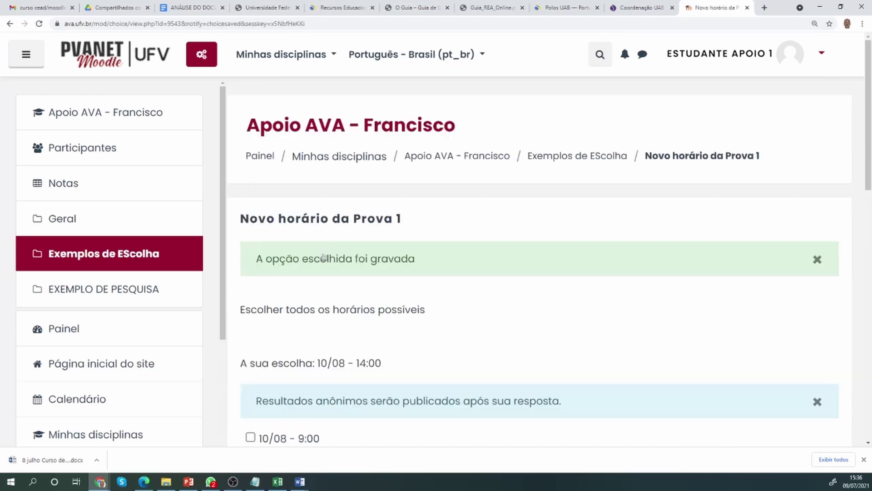
Step: Examine the response chart and the selected option in the Novo horário da Prova 1 choice
scroll(496, 269, "down", 5)
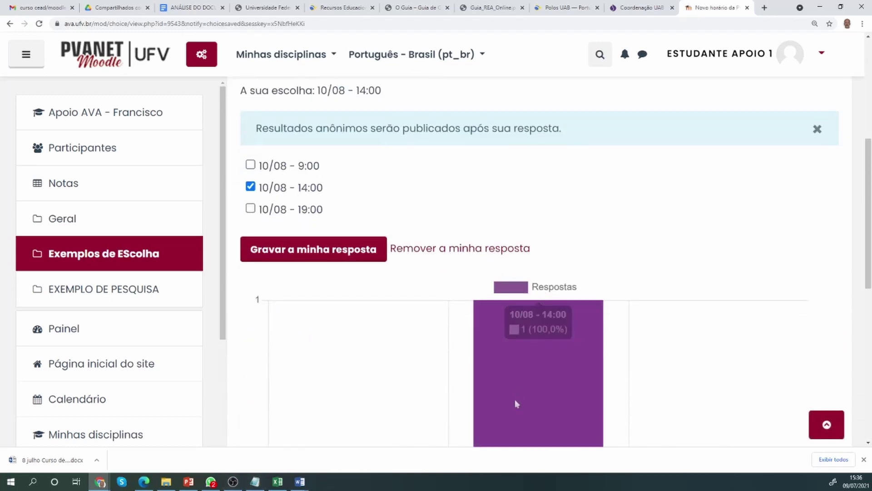
scroll(516, 404, "down", 4)
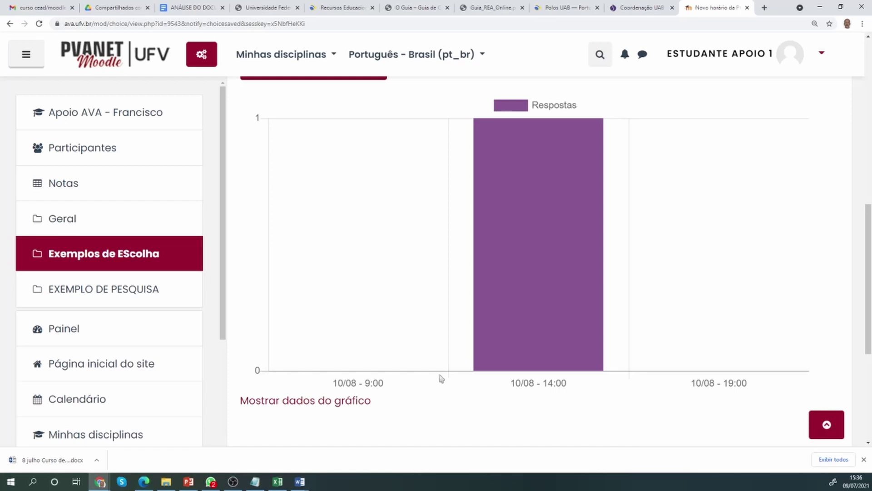
scroll(363, 322, "up", 1)
scroll(362, 322, "up", 5)
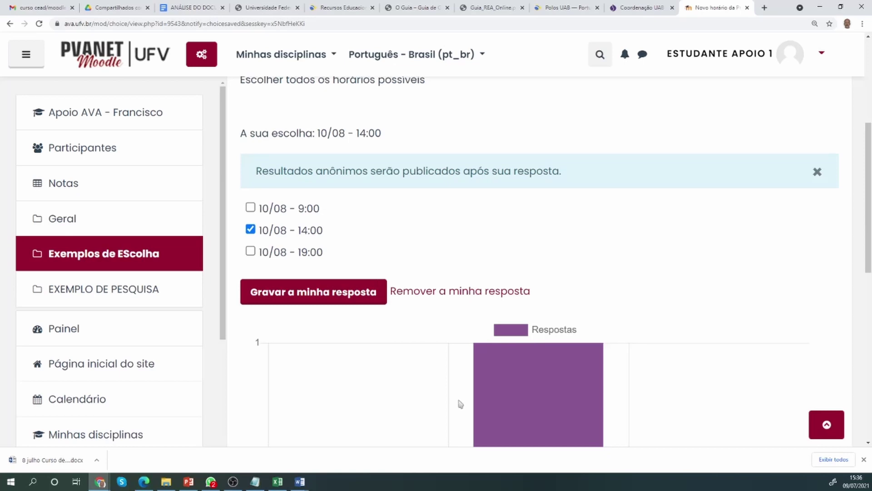
scroll(460, 404, "down", 4)
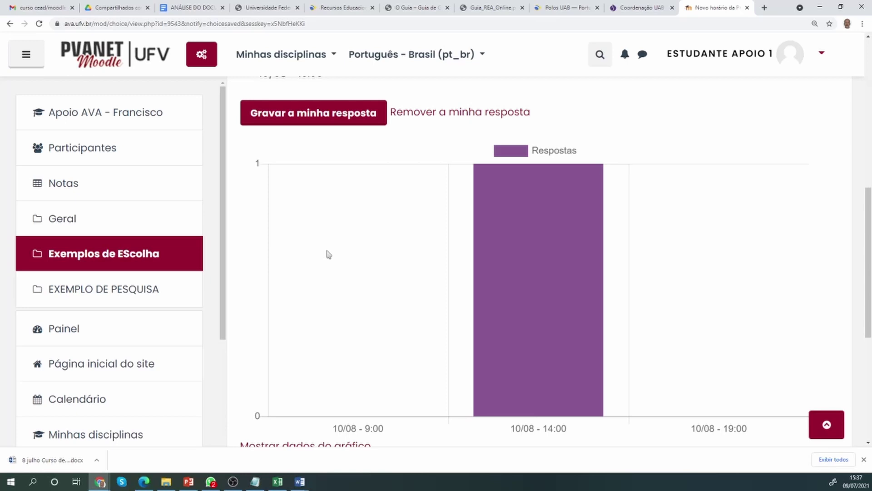
scroll(328, 254, "up", 4)
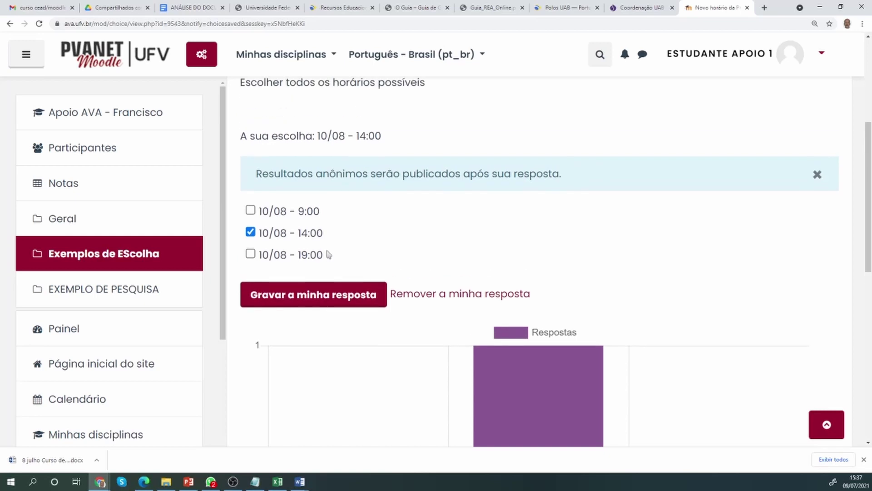
scroll(420, 177, "up", 3)
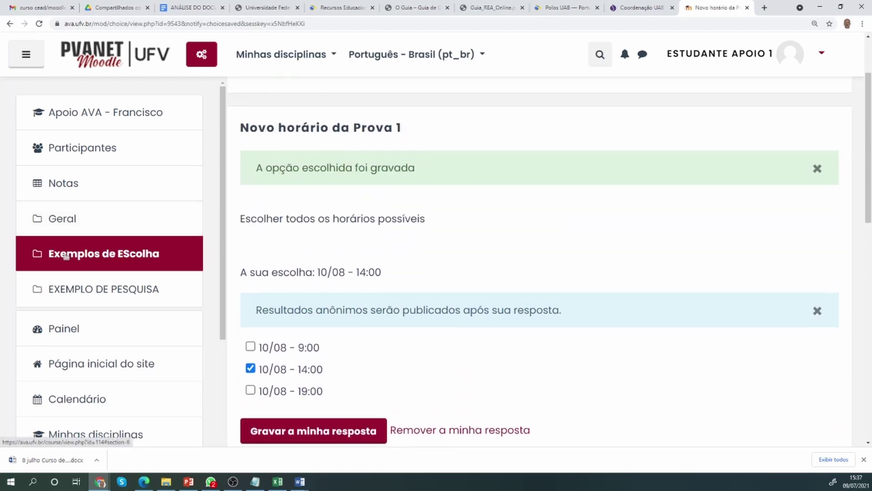
Step: Return to the course page and open the Avaliação da disciplina survey under Exemplo de Pesquisa
left_click(64, 225)
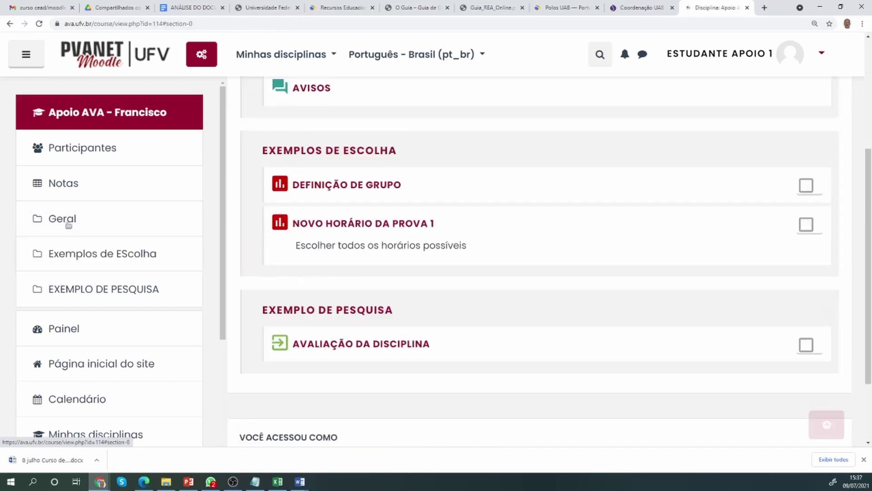
scroll(490, 226, "down", 1)
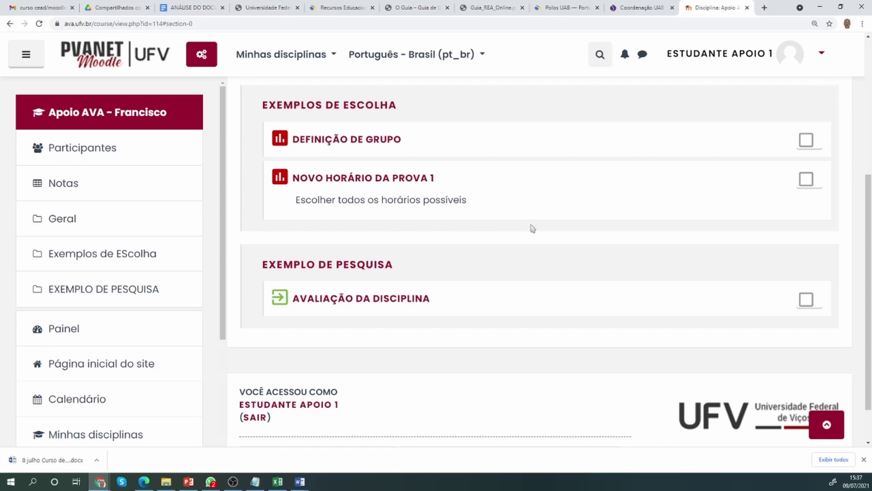
scroll(532, 228, "down", 2)
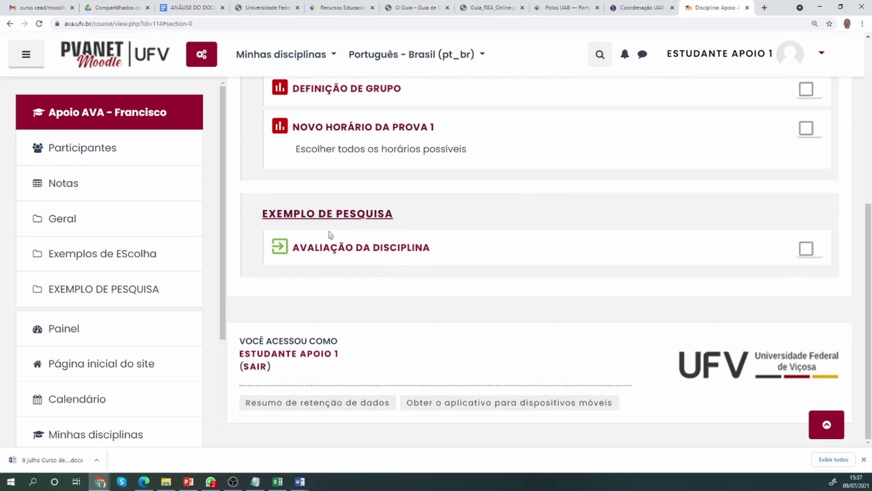
left_click(362, 249)
Step: Examine the Avaliação da disciplina survey from its introduction and 24 rating statements to the completion-time and comment questions
scroll(384, 236, "down", 2)
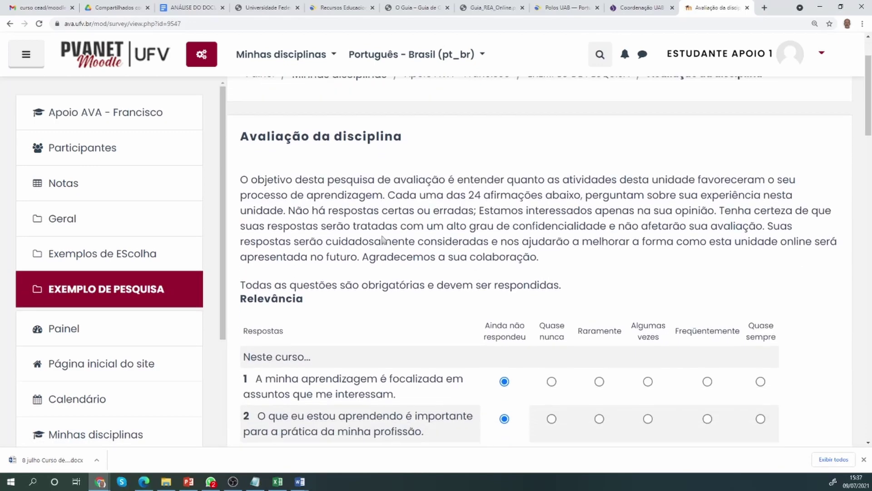
scroll(383, 232, "down", 3)
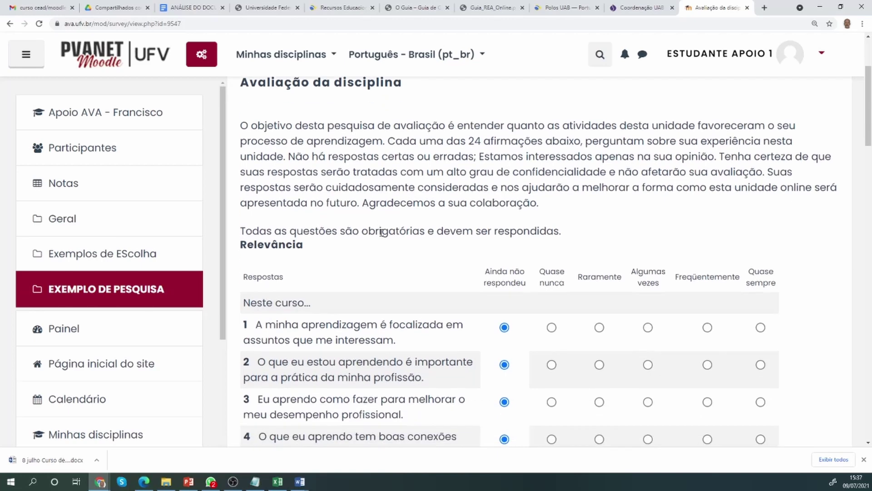
scroll(413, 344, "down", 3)
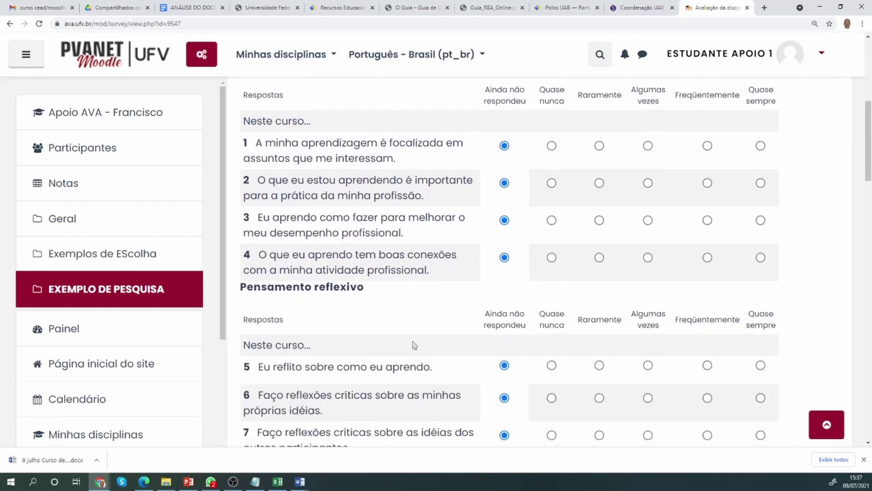
scroll(328, 209, "down", 2)
scroll(560, 175, "up", 5)
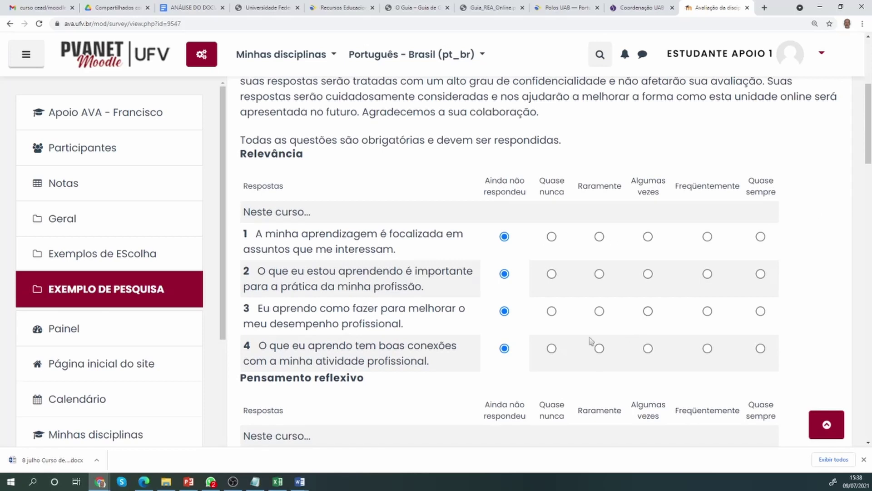
scroll(590, 341, "down", 5)
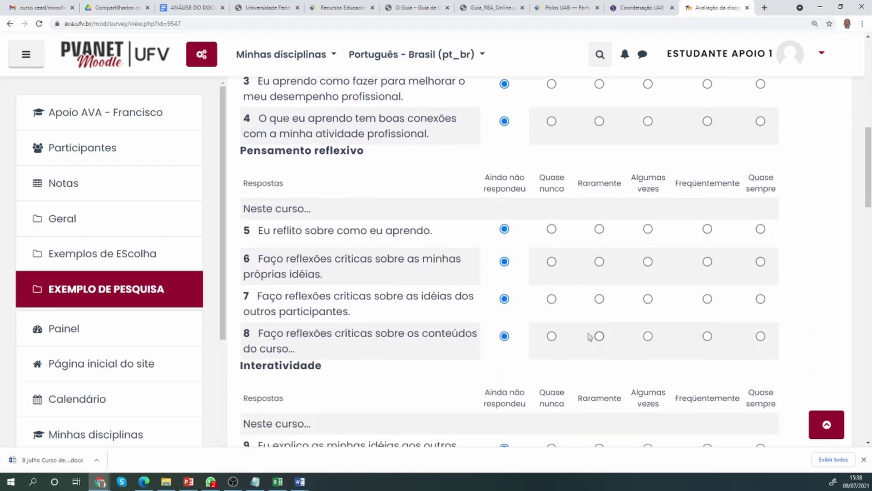
scroll(590, 337, "down", 1)
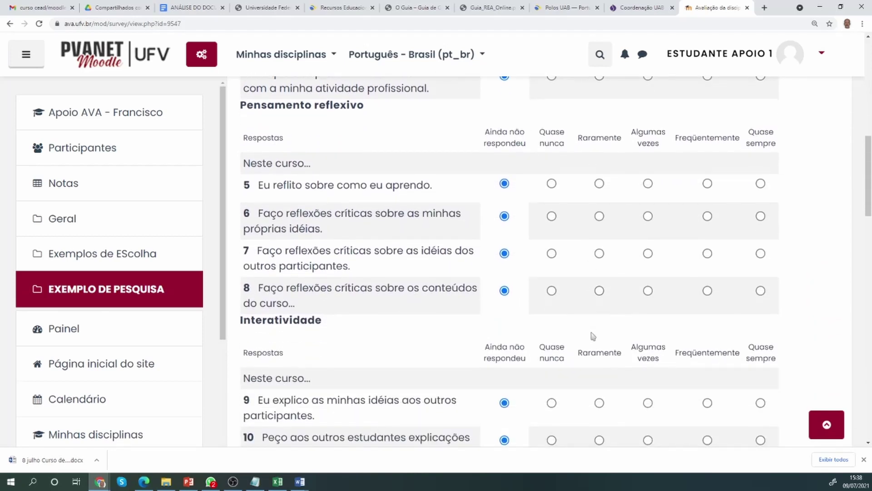
scroll(590, 336, "down", 3)
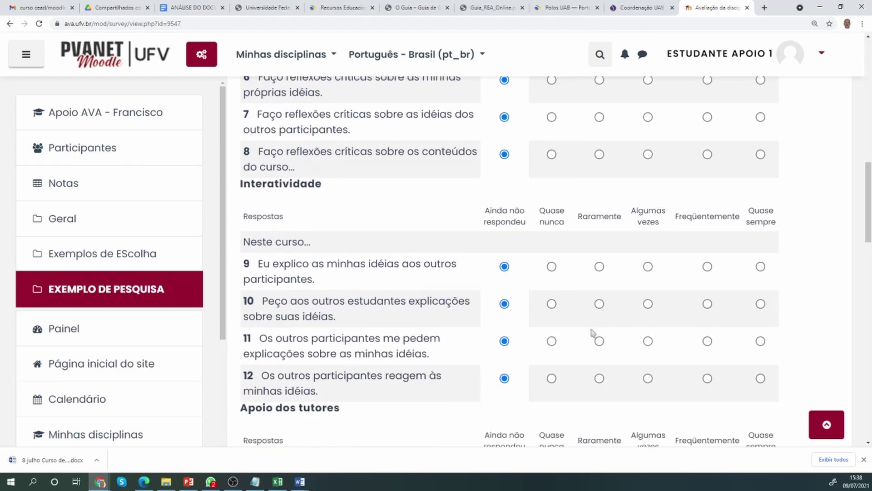
scroll(595, 329, "down", 11)
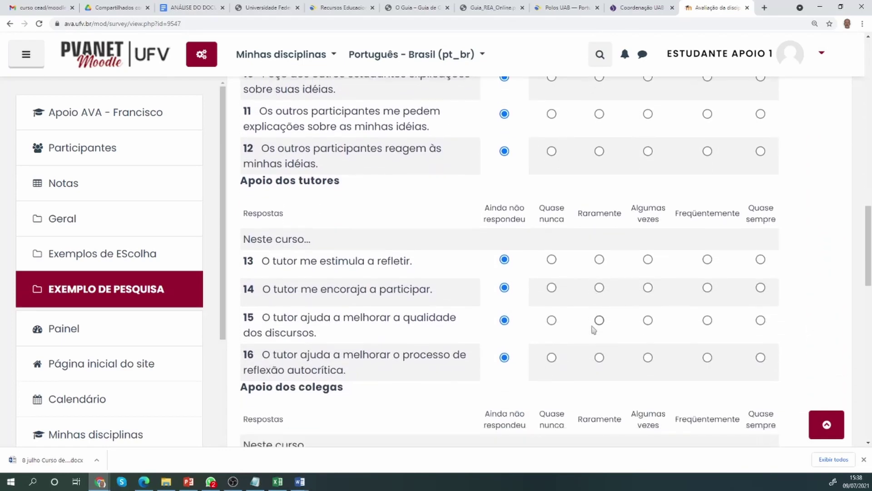
scroll(592, 330, "down", 5)
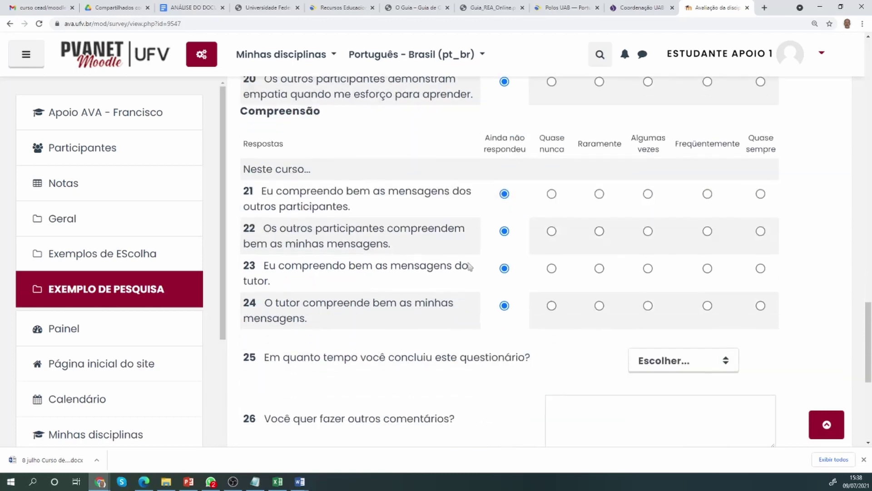
scroll(409, 402, "down", 6)
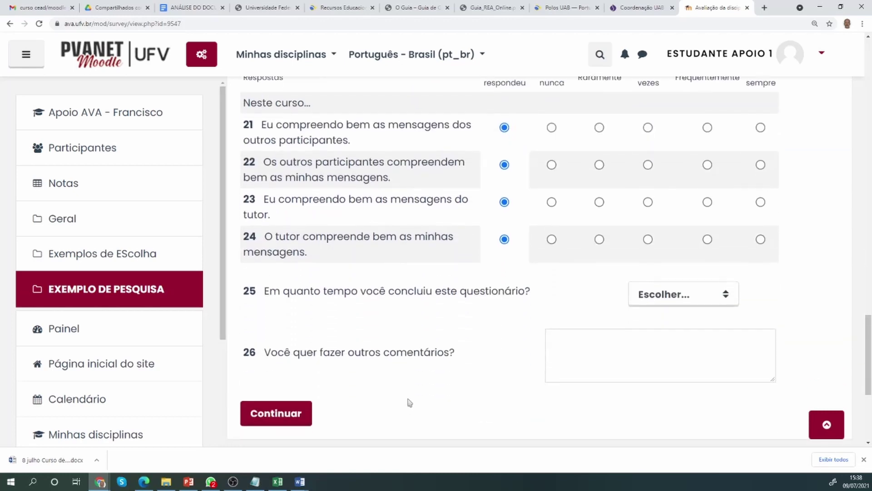
scroll(409, 401, "up", 5)
scroll(409, 401, "down", 3)
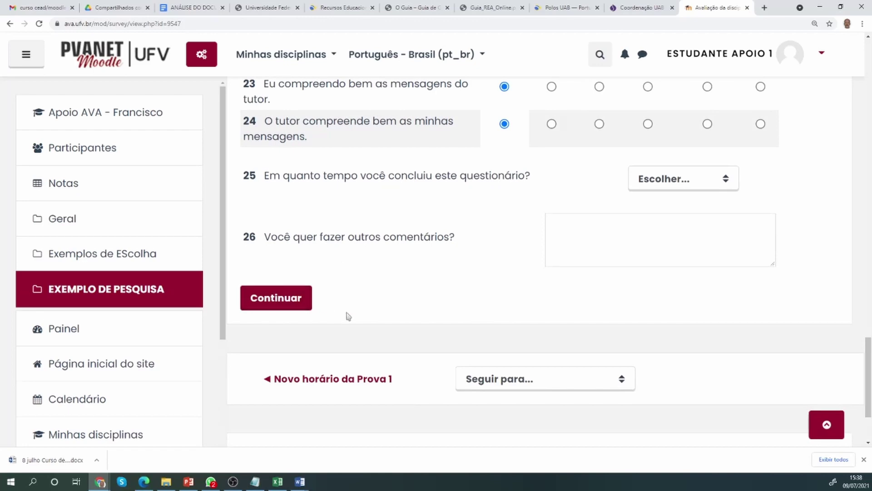
Step: Try to submit the Avaliação da disciplina survey with its multiple-choice questions left unanswered
scroll(348, 315, "up", 7)
scroll(347, 315, "down", 7)
left_click(289, 304)
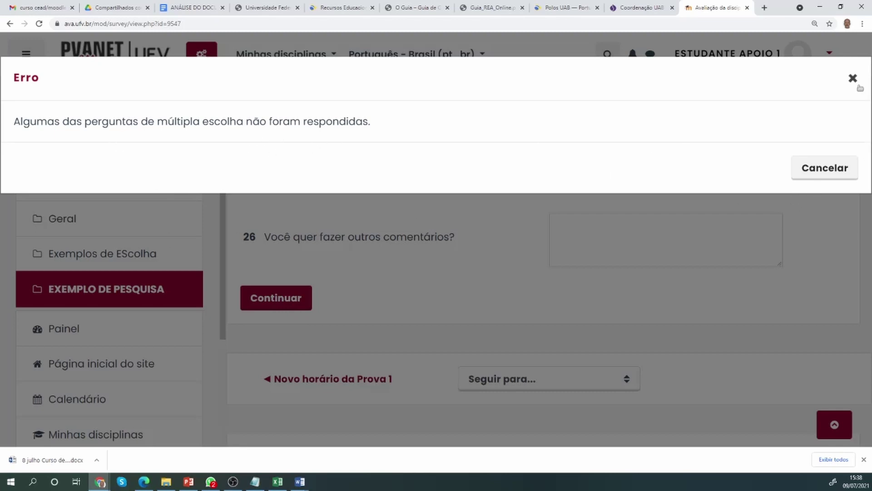
Step: Leave the survey unanswered and return to the Geral section of the course page
scroll(814, 249, "up", 10)
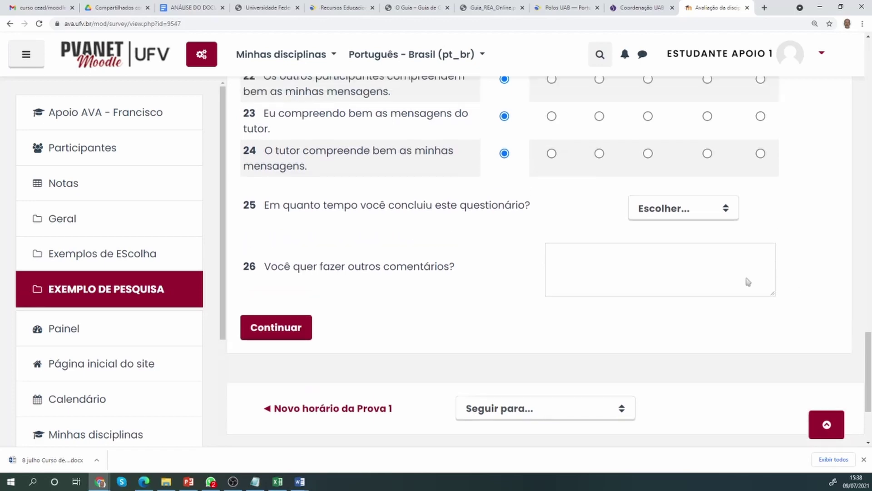
scroll(747, 281, "up", 8)
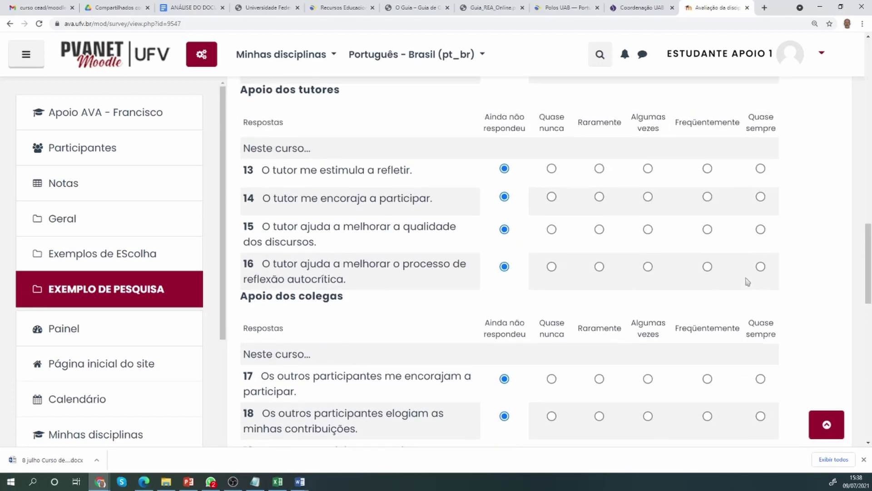
scroll(748, 282, "up", 8)
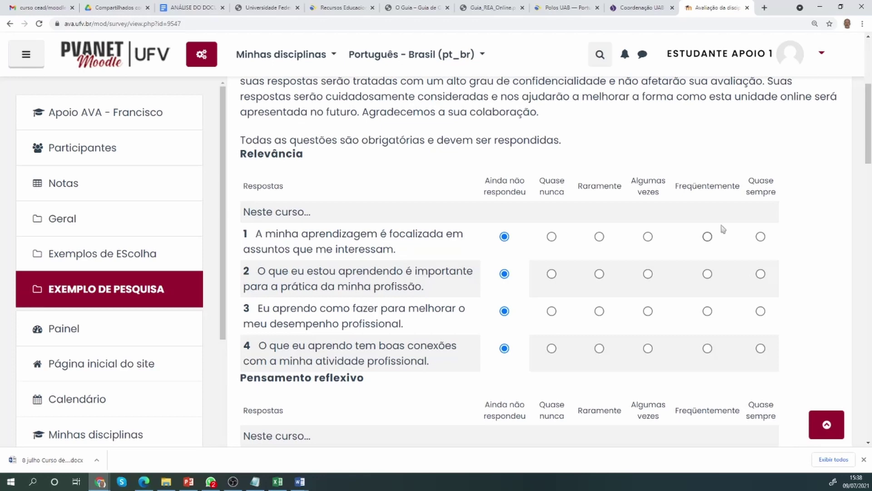
scroll(592, 218, "up", 4)
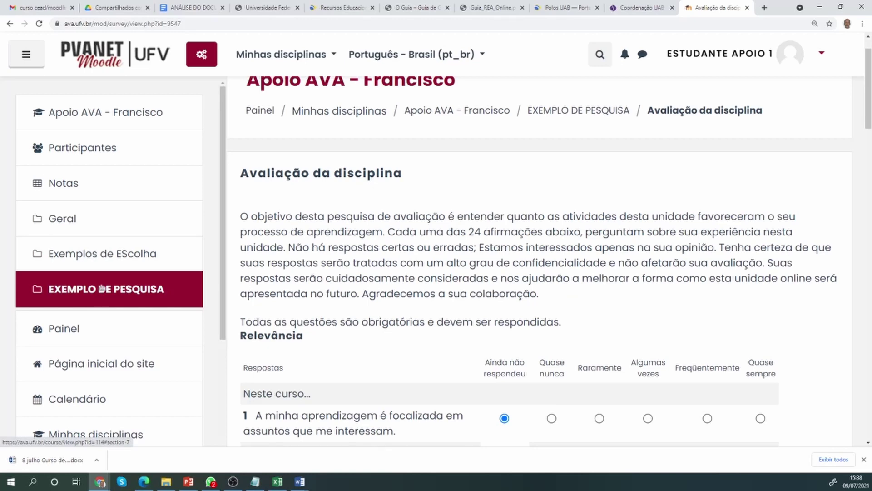
left_click(62, 219)
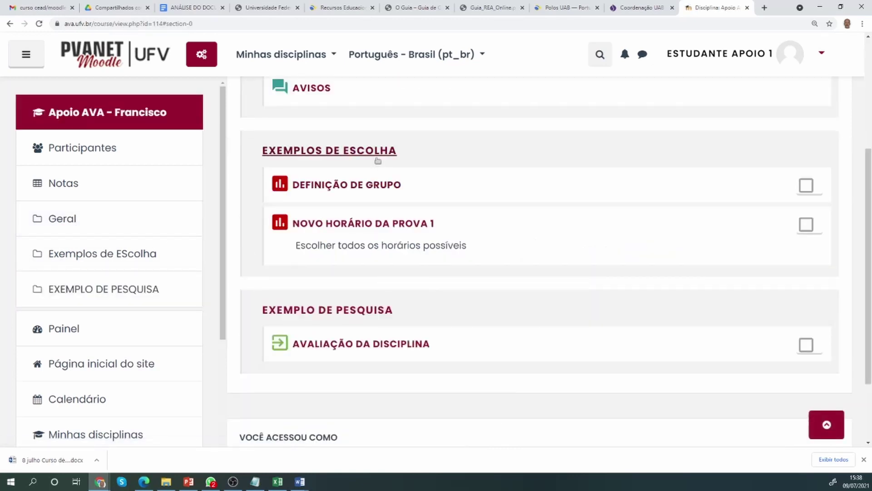